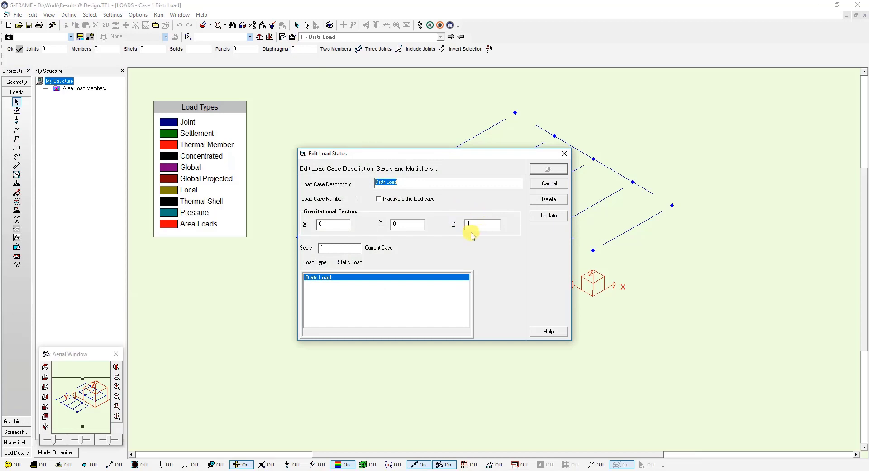
Step: Close the Distr Load case settings and display the member loads on both frames
left_click(560, 172)
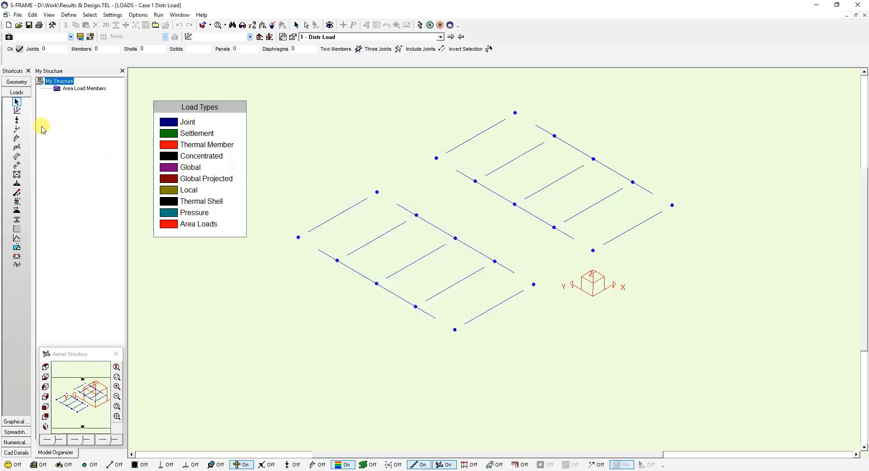
left_click(319, 465)
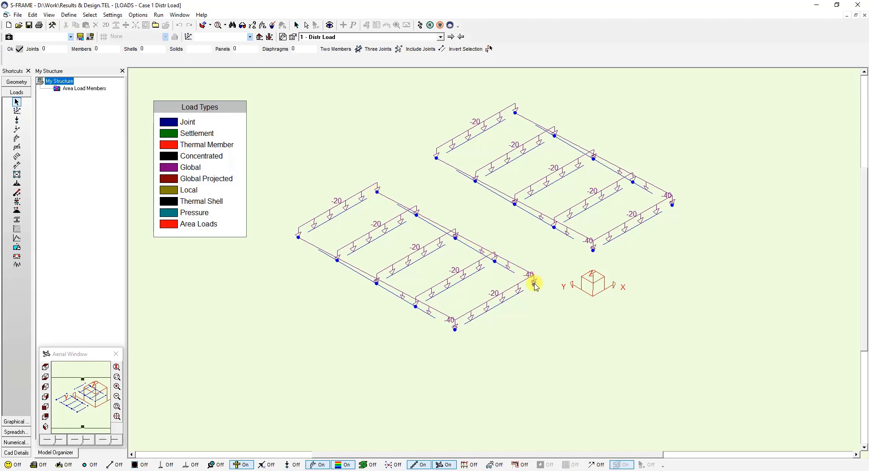
Step: Check the interface preference for modelling using physical members, then close the preferences
left_click(113, 15)
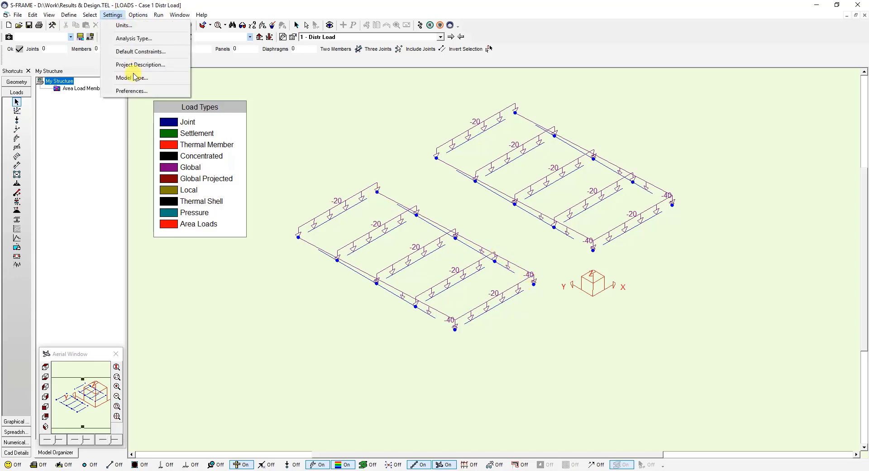
left_click(138, 92)
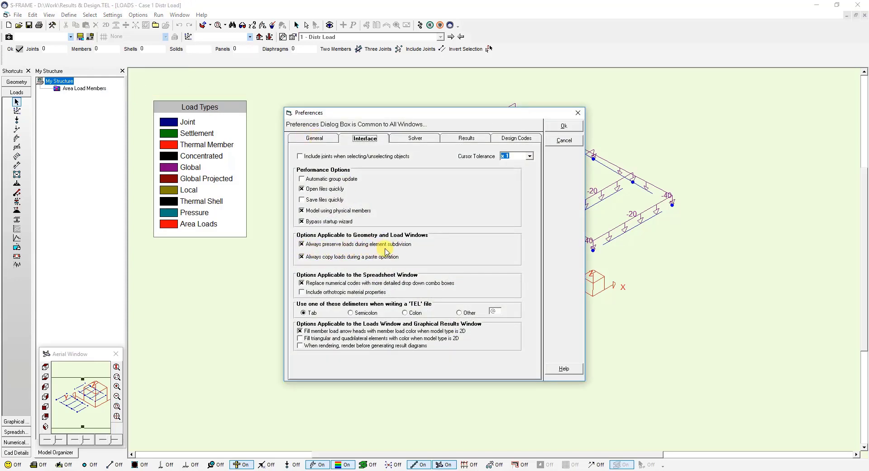
left_click(563, 126)
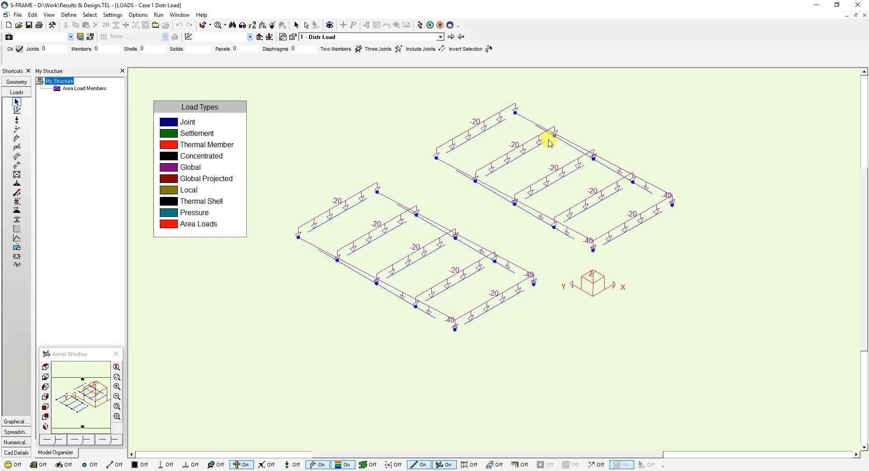
Step: Convert the physical model to an analytical model in the Geometry window, accepting deletion of the physical model
left_click(20, 82)
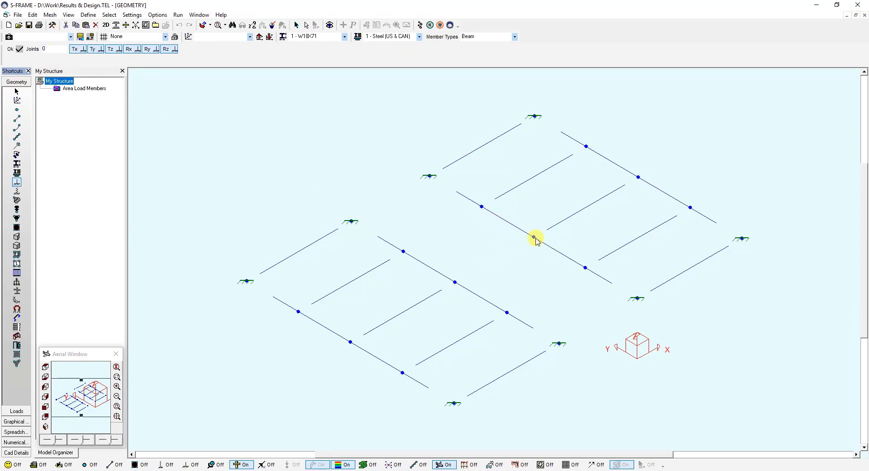
left_click(31, 16)
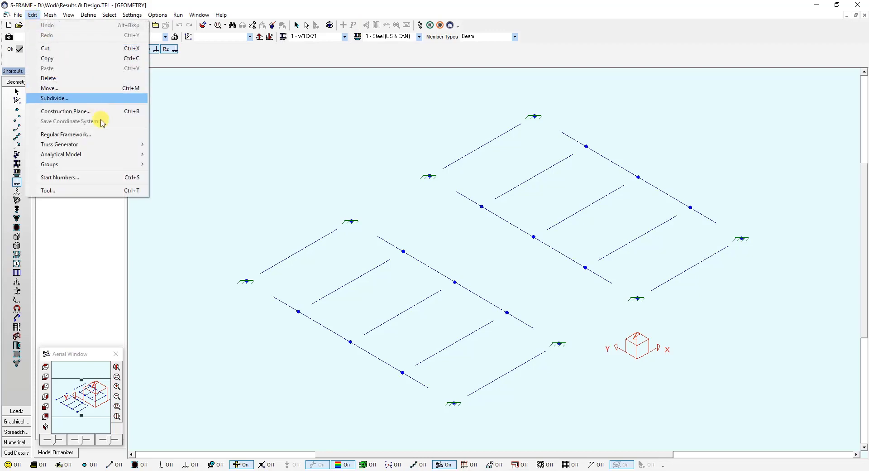
mouse_move(108, 154)
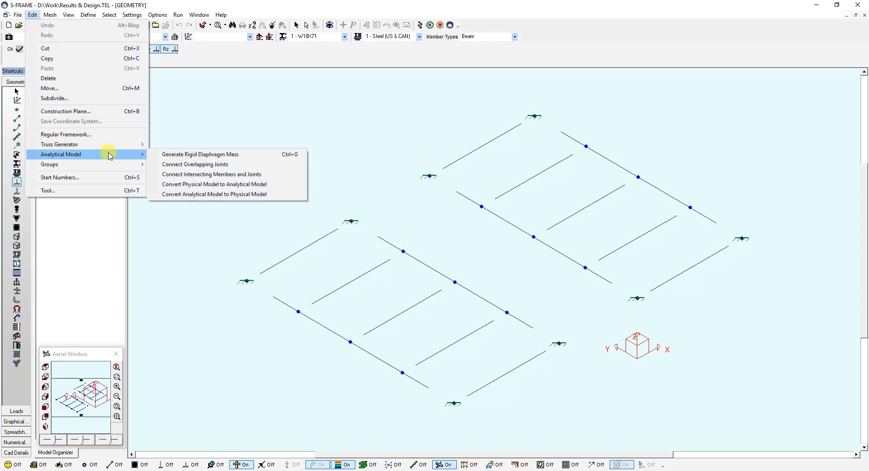
left_click(255, 184)
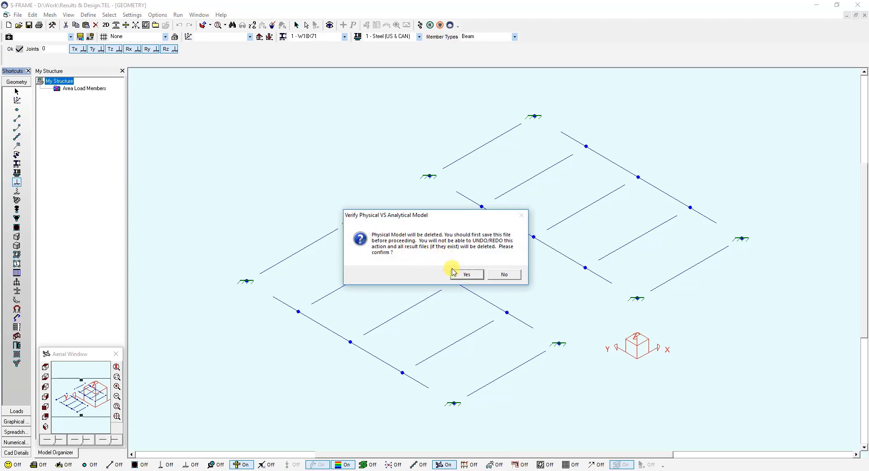
left_click(466, 274)
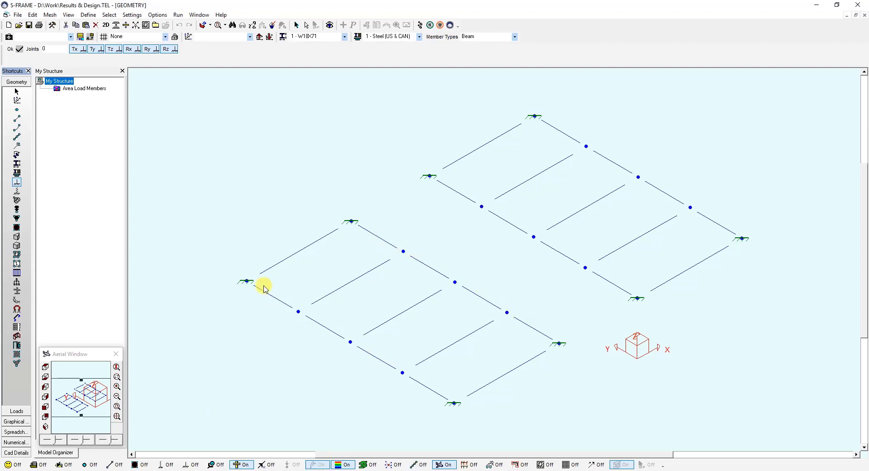
Step: Examine the loads on the converted members and check the physical-member modelling preference again from the Geometry window
left_click(17, 410)
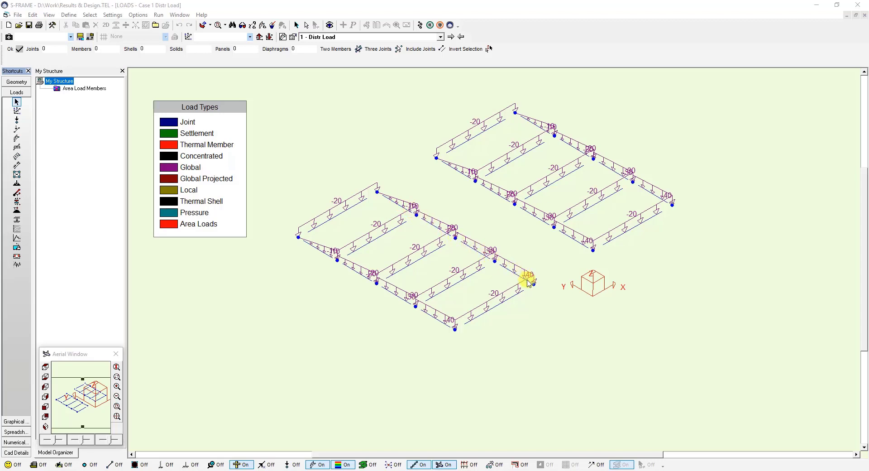
left_click(16, 82)
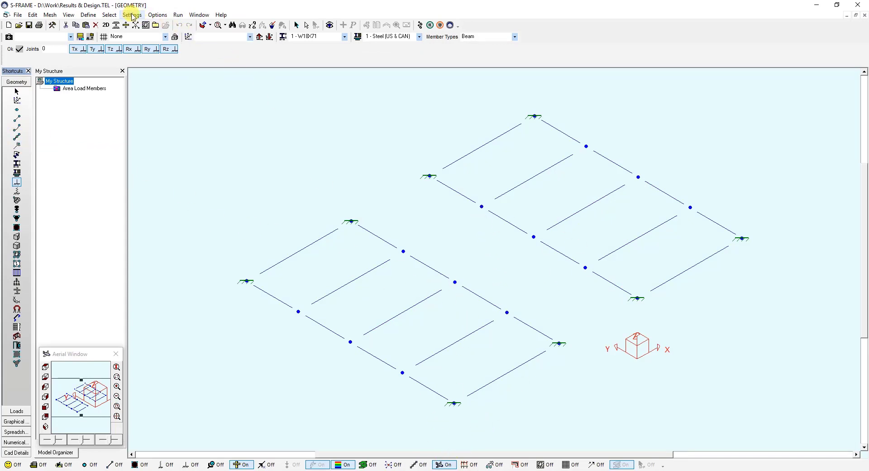
left_click(132, 15)
left_click(155, 91)
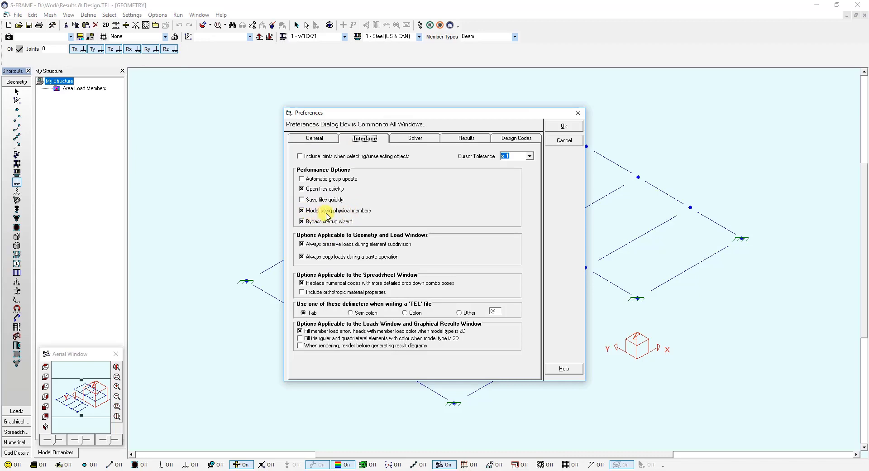
left_click(555, 126)
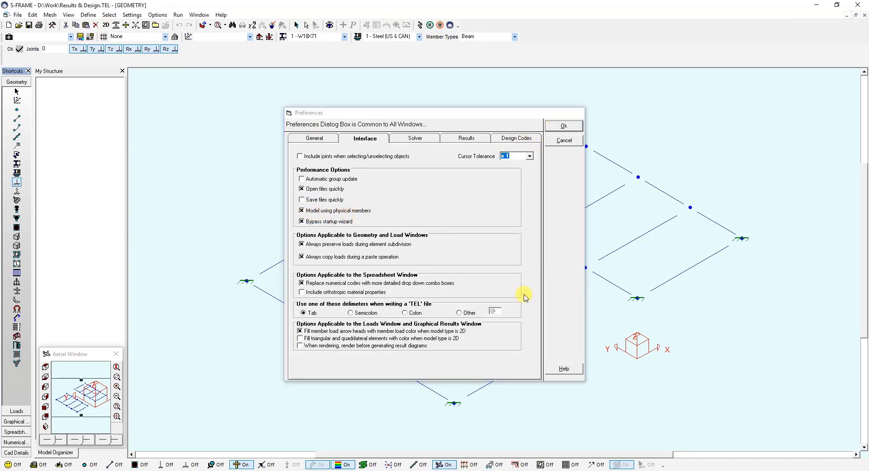
Step: Turn on the physical member display and create continuous physical members along both long edges of the upper-right frame, corner joint to corner joint
left_click(427, 465)
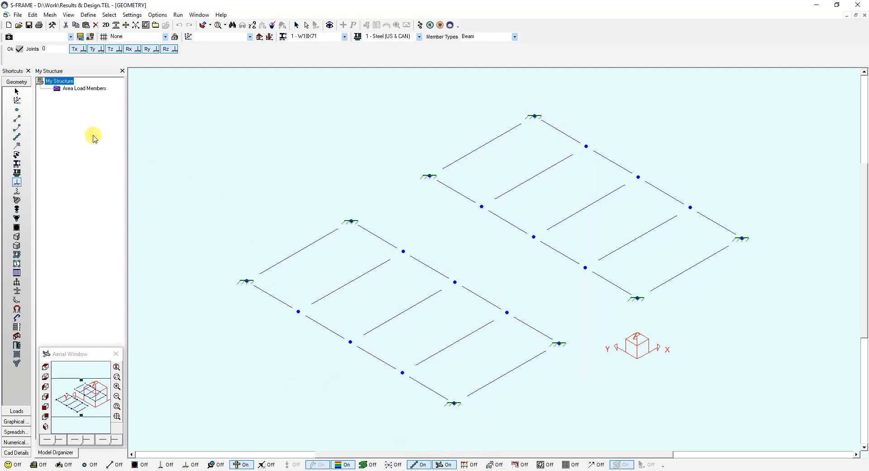
left_click(17, 137)
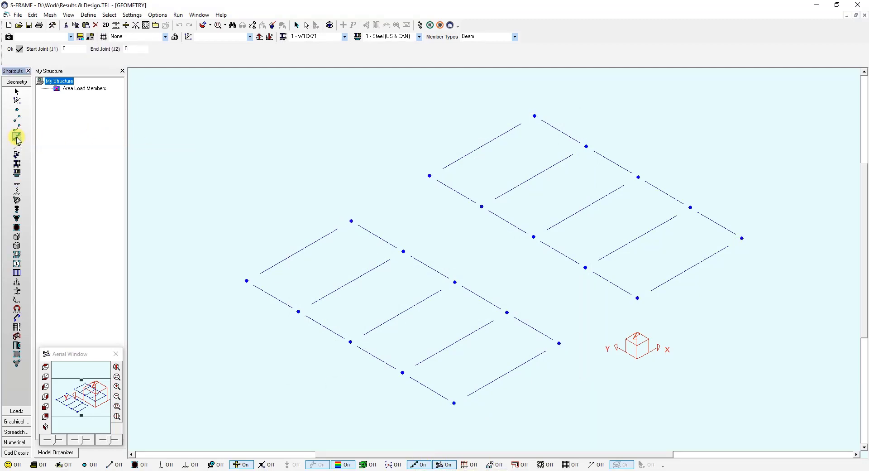
left_click(429, 176)
left_click(637, 298)
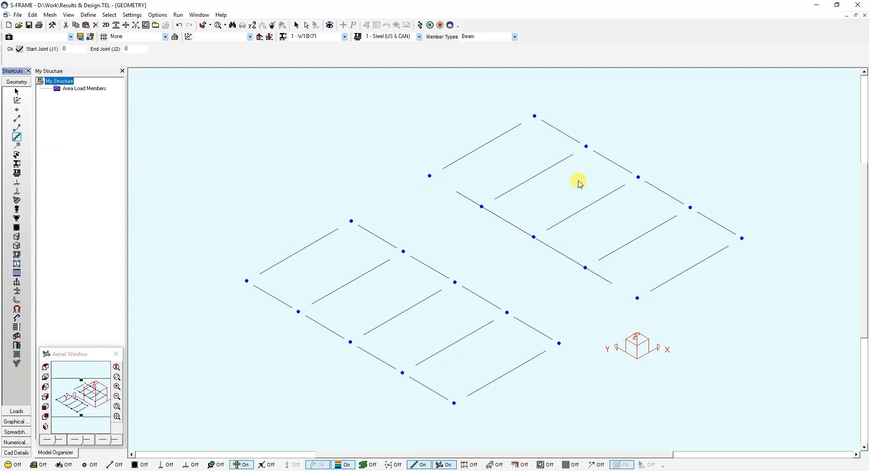
left_click(535, 117)
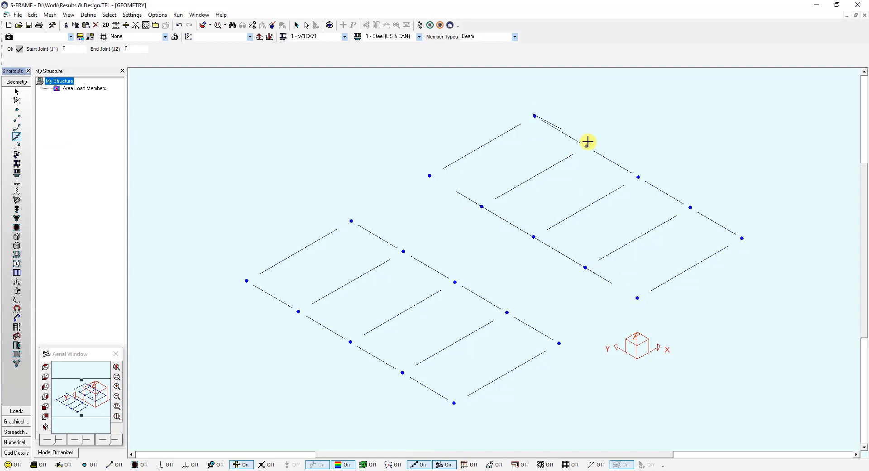
left_click(742, 238)
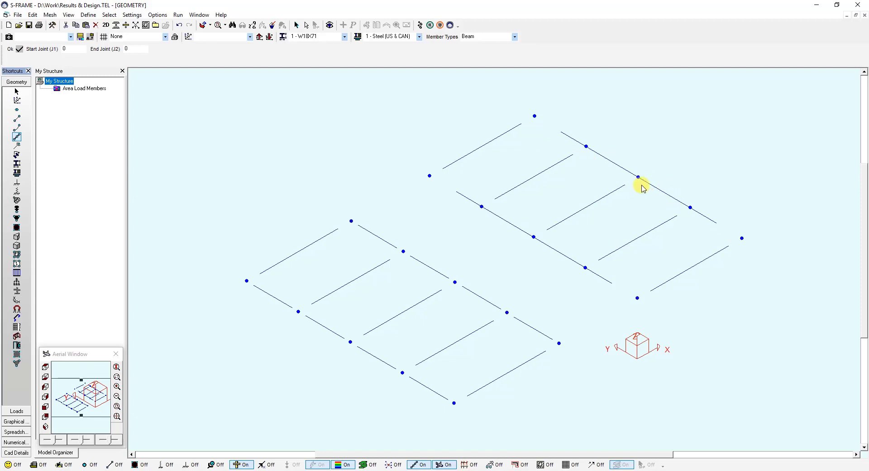
Step: Run a Linear Static analysis for both load cases and combinations, and proceed to the graphical results
left_click(420, 26)
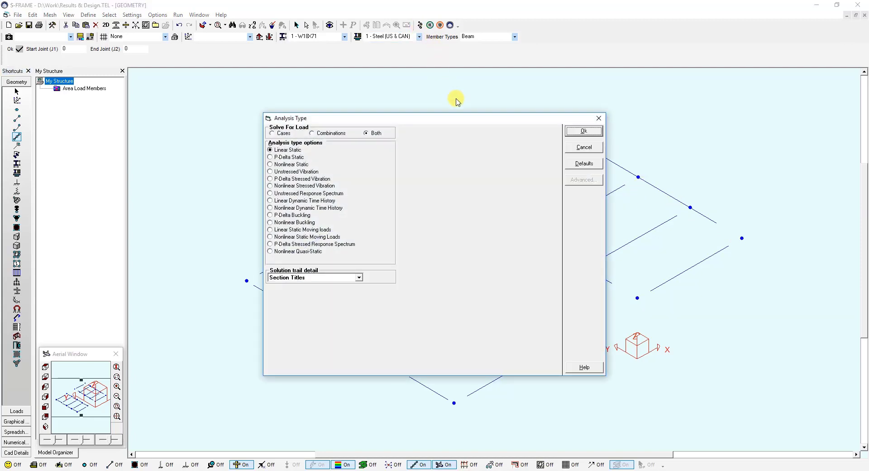
left_click(586, 131)
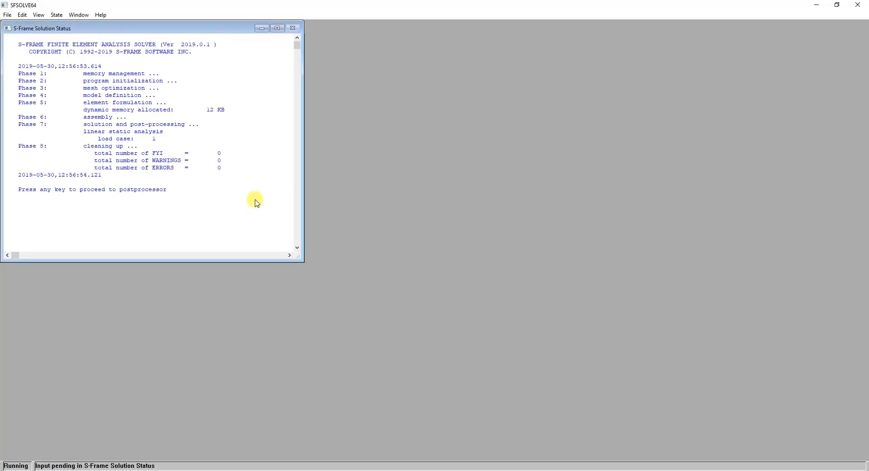
key("Return")
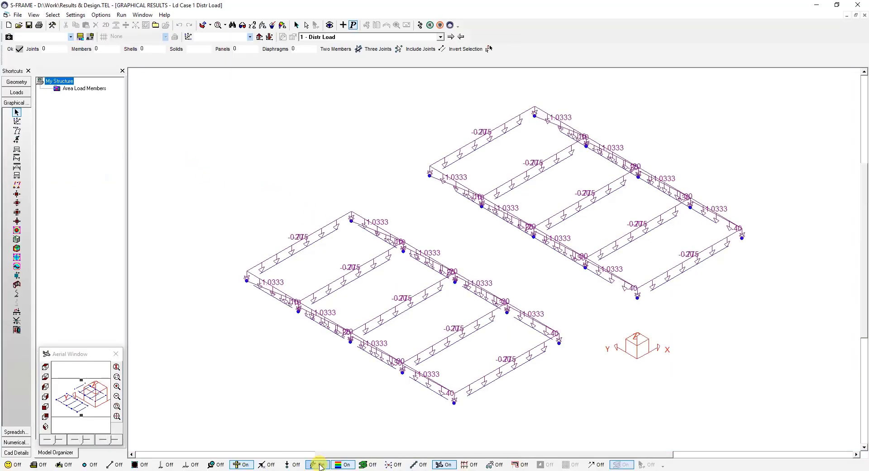
Step: Hide the member loads, display the deflected shape, and examine the z-deflection diagram of the upper-right frame's lower continuous edge member
left_click(319, 465)
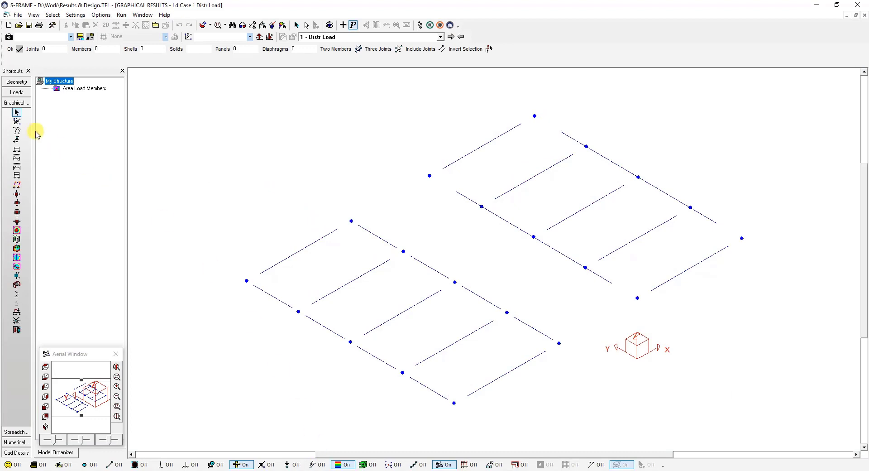
left_click(17, 130)
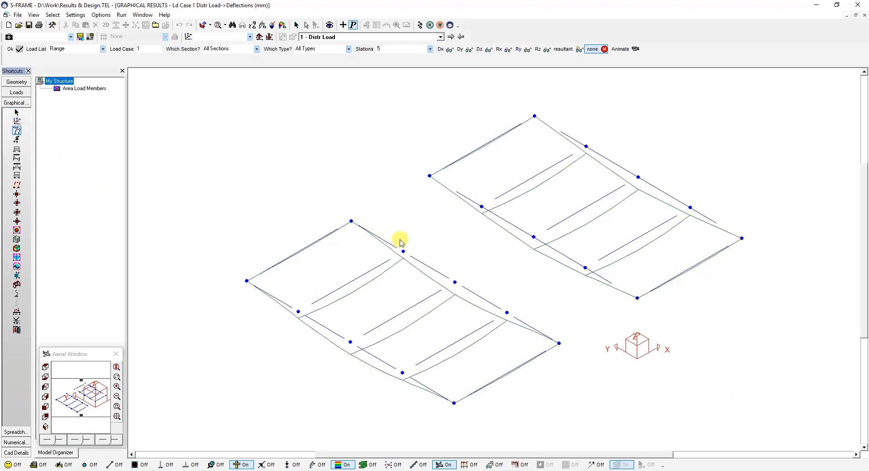
right_click(519, 232)
left_click(561, 318)
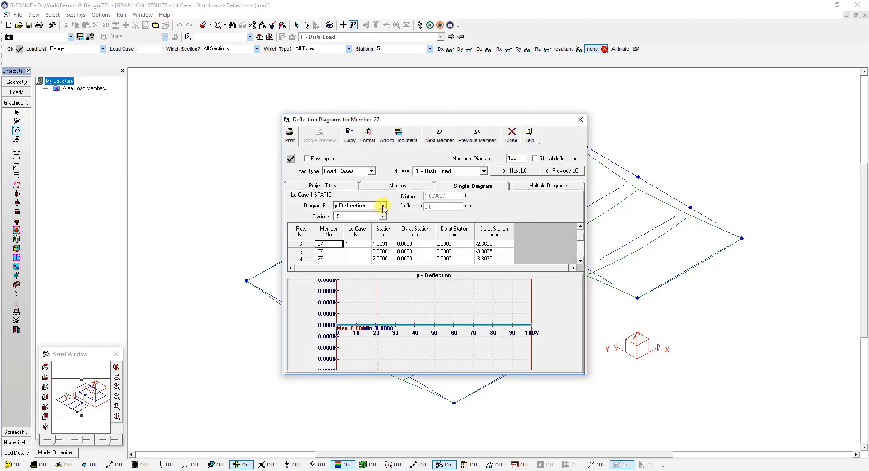
left_click(383, 206)
left_click(355, 227)
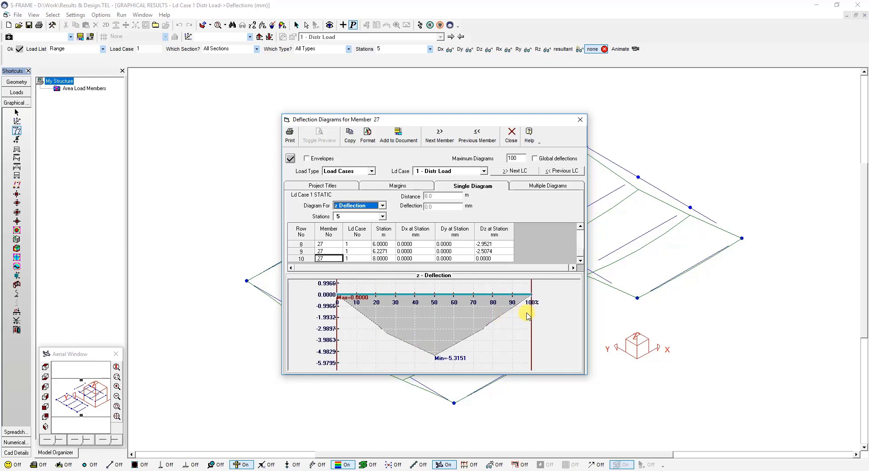
left_click(580, 119)
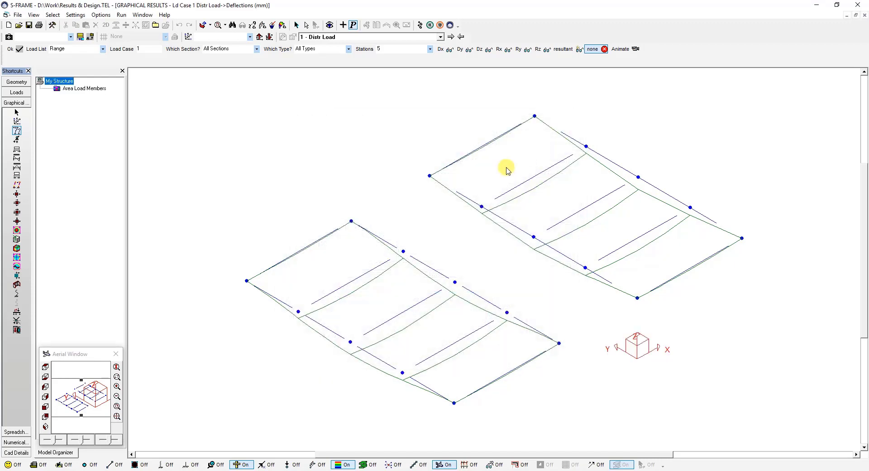
Step: View the z-deflection diagram of the first analytical segment on the upper long edge of the lower-left frame
right_click(392, 245)
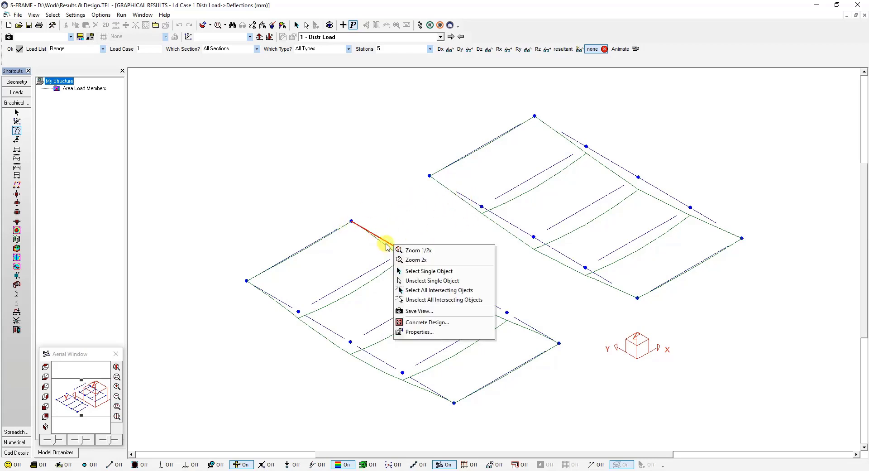
left_click(431, 333)
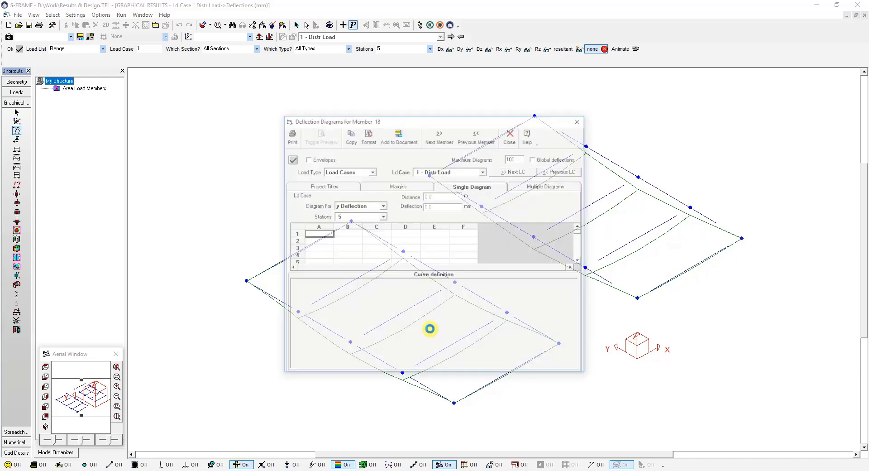
left_click(382, 205)
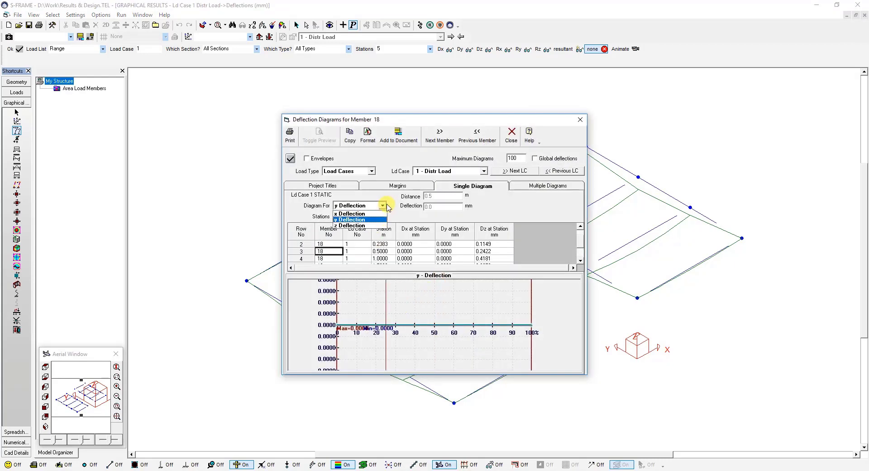
left_click(379, 225)
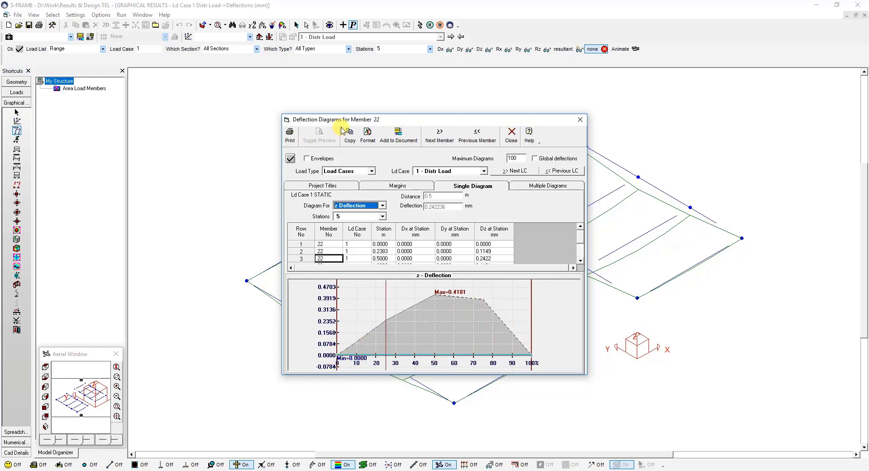
Step: Move the diagram window clear of the lower-left frame, examine member 18's z-deflection as global deflections, and close the window
left_click_drag(347, 122, 621, 135)
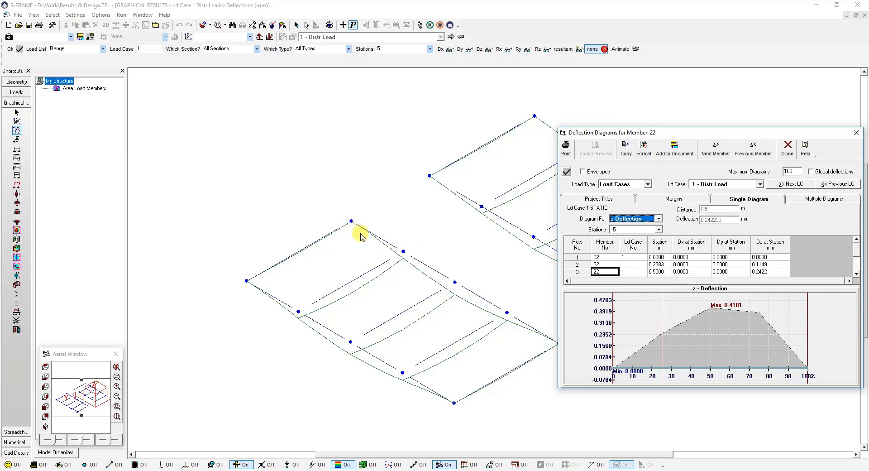
left_click(369, 232)
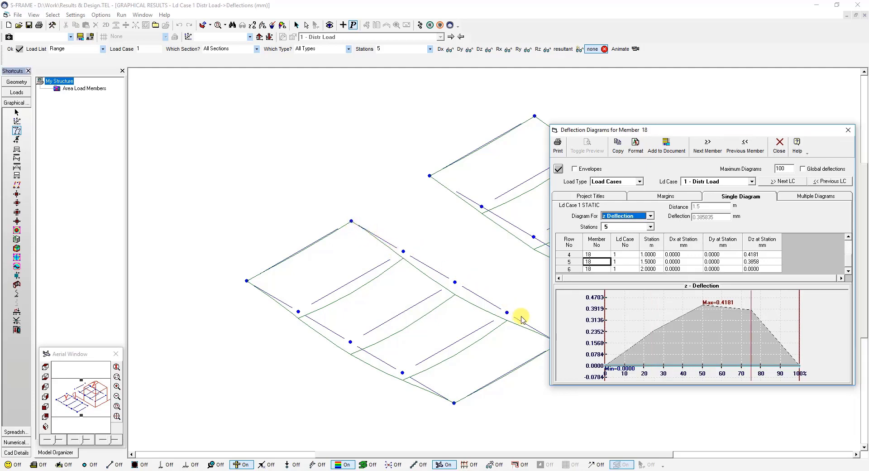
left_click(802, 169)
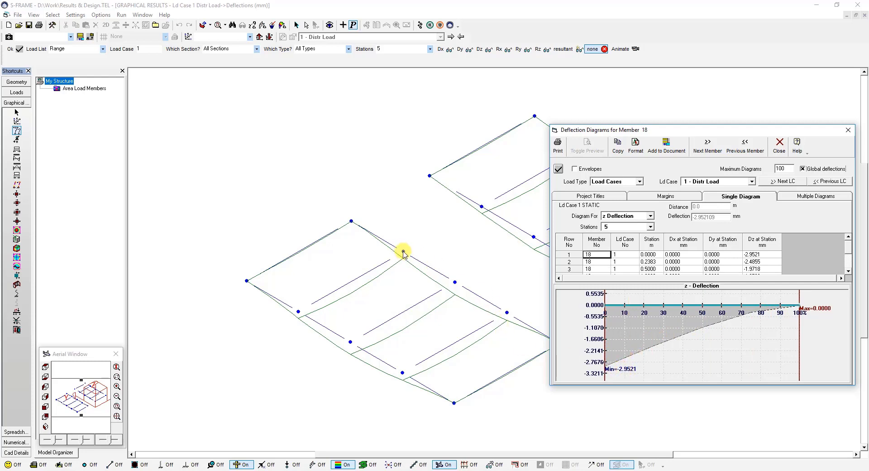
left_click(848, 130)
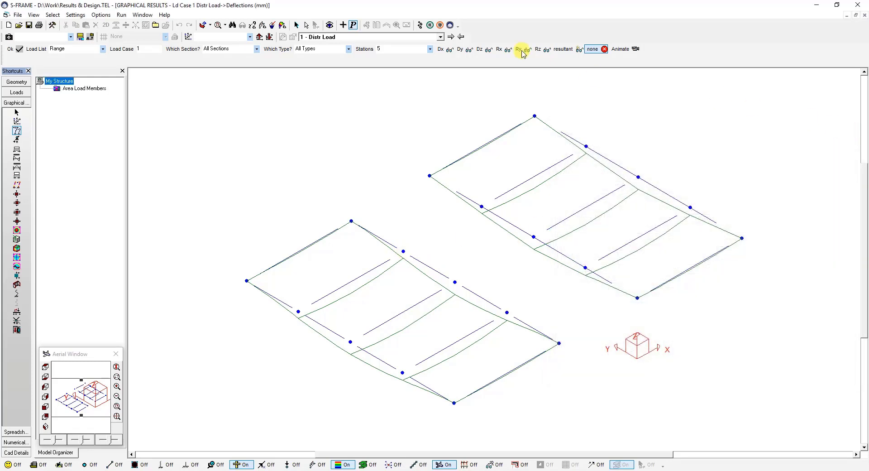
Step: Label the deflected shape with z-deflection values, and display the z-shear diagrams on both frames
left_click(483, 49)
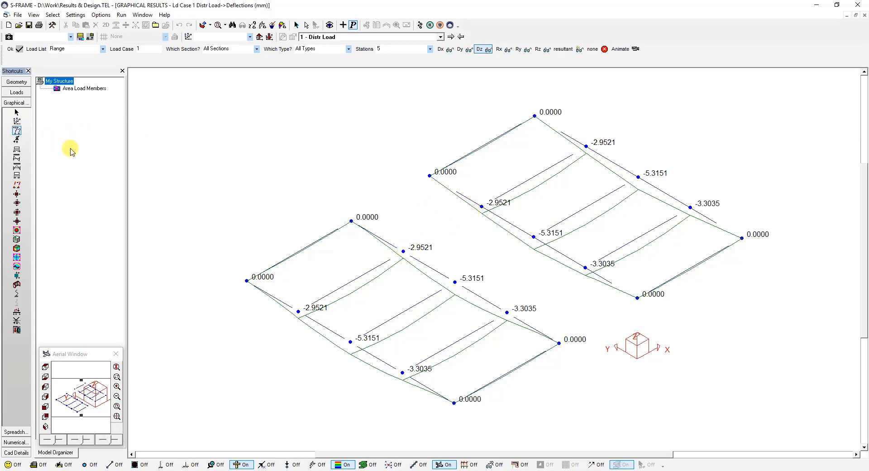
left_click(17, 158)
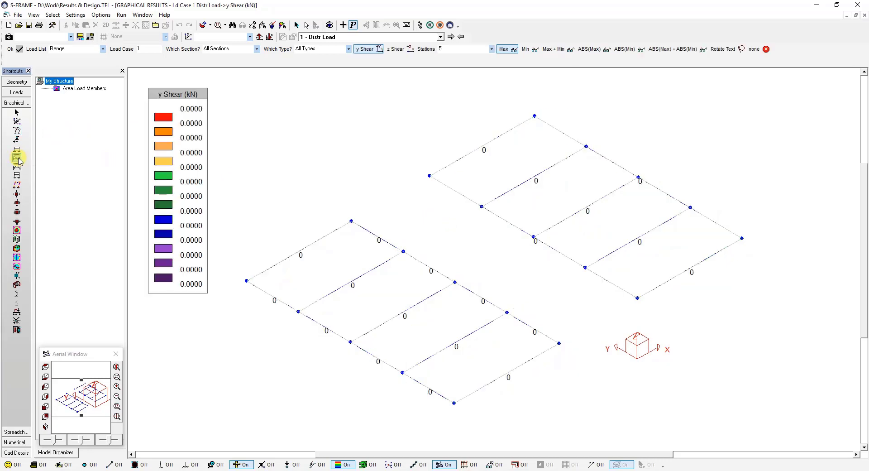
left_click(394, 51)
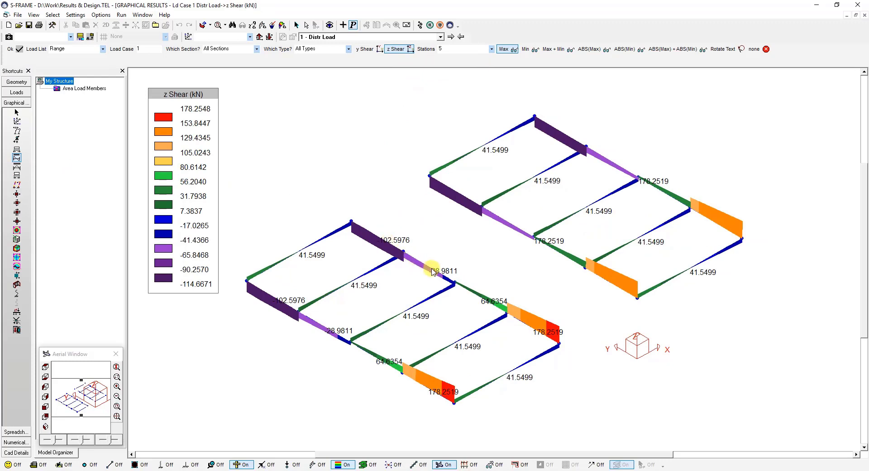
Step: Compare the z-shear diagrams of the lower-left frame's last upper-edge segment and the upper-right frame's upper continuous edge member
right_click(555, 336)
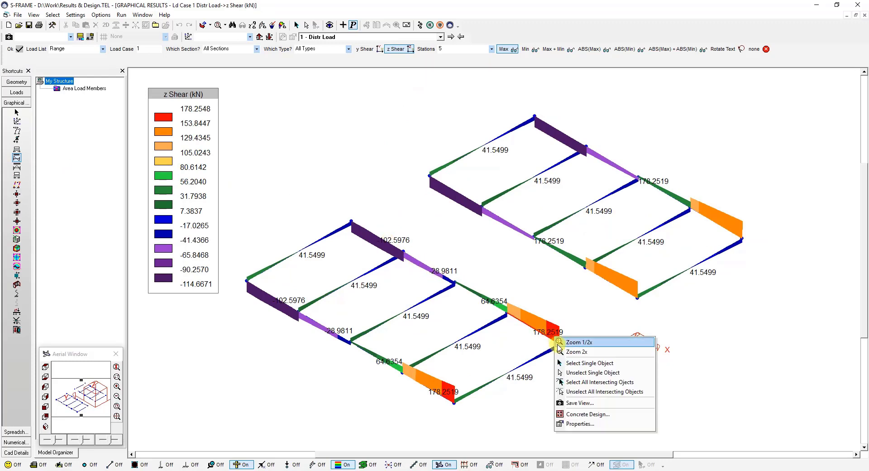
left_click(579, 424)
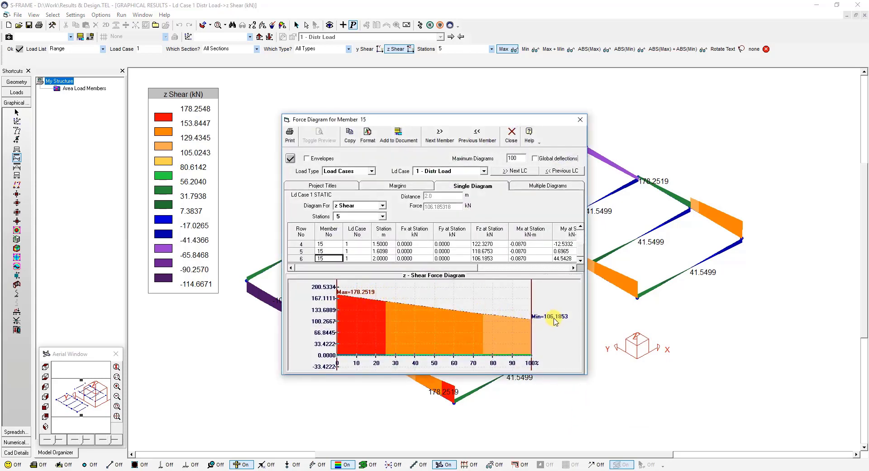
left_click(579, 120)
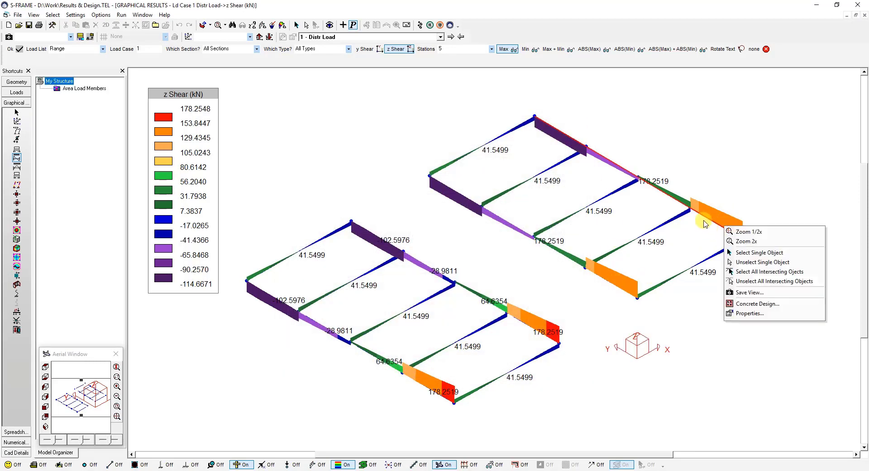
left_click(750, 312)
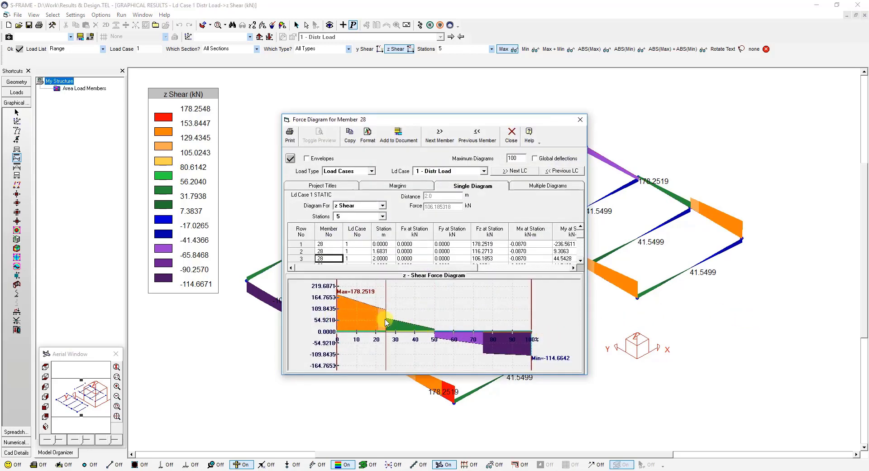
left_click(579, 120)
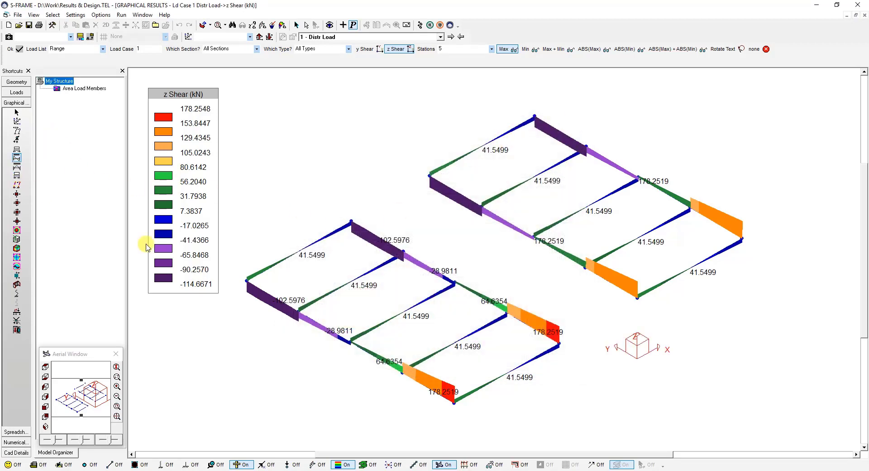
Step: Build the steel design model, select all members, and run the code check for Load Case 1 Distr Load
left_click(430, 25)
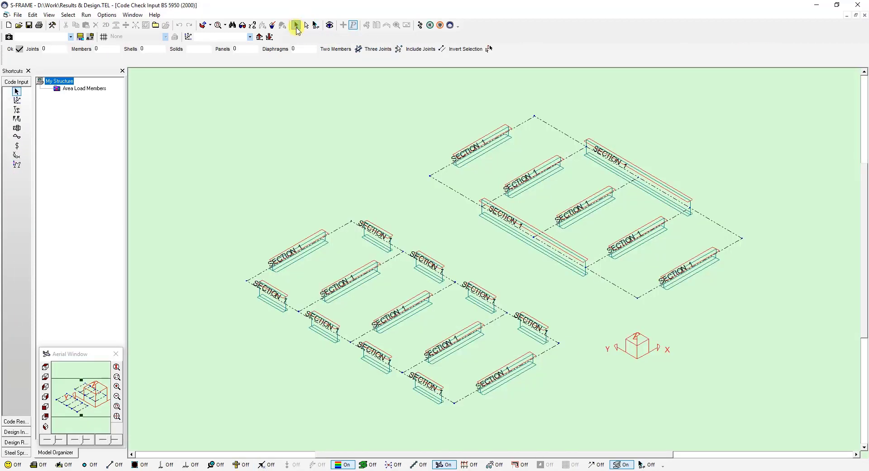
left_click(296, 25)
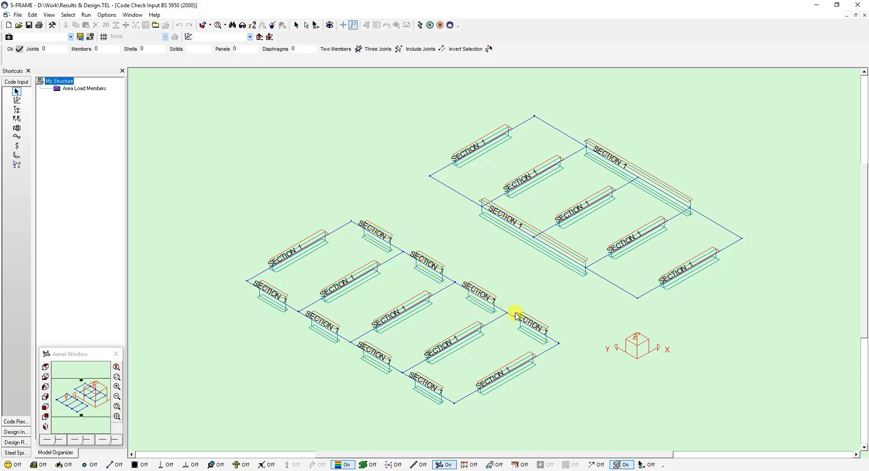
left_click(420, 25)
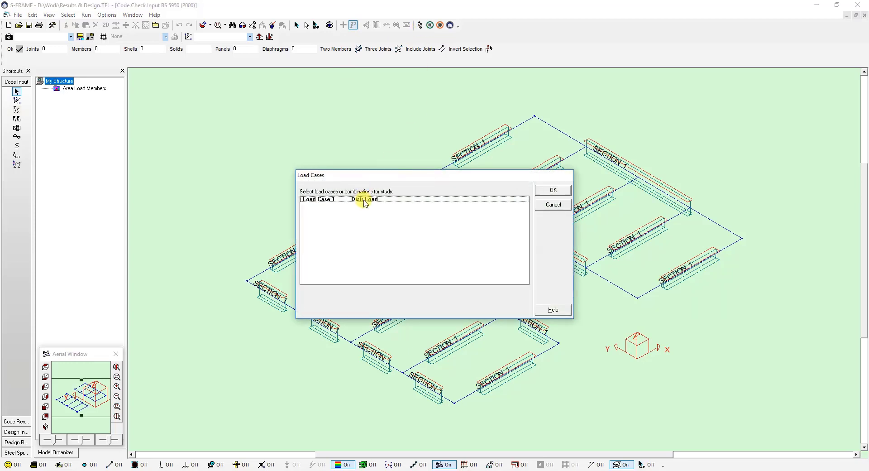
left_click(365, 201)
left_click(553, 190)
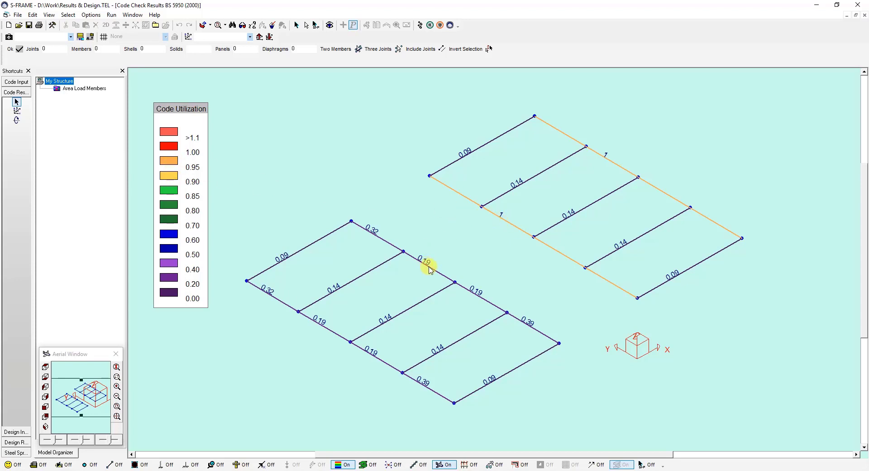
Step: Examine the enlarged code details report for the upper-right frame's lower continuous edge member, and close it
right_click(516, 228)
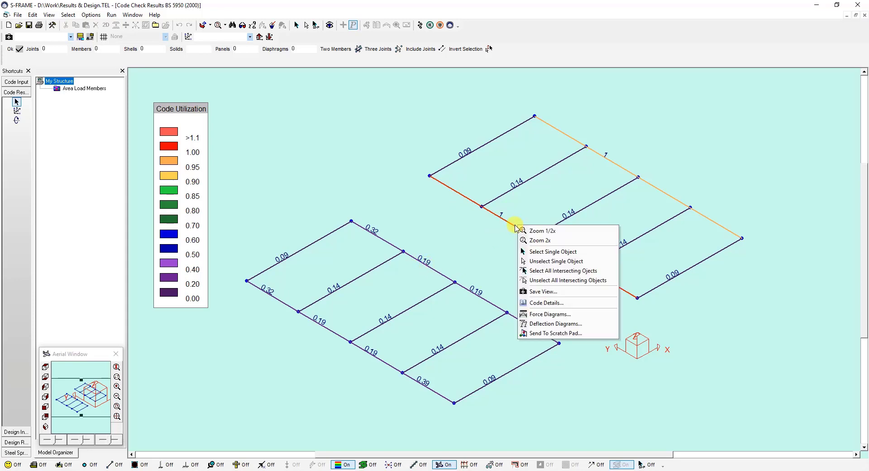
left_click(548, 303)
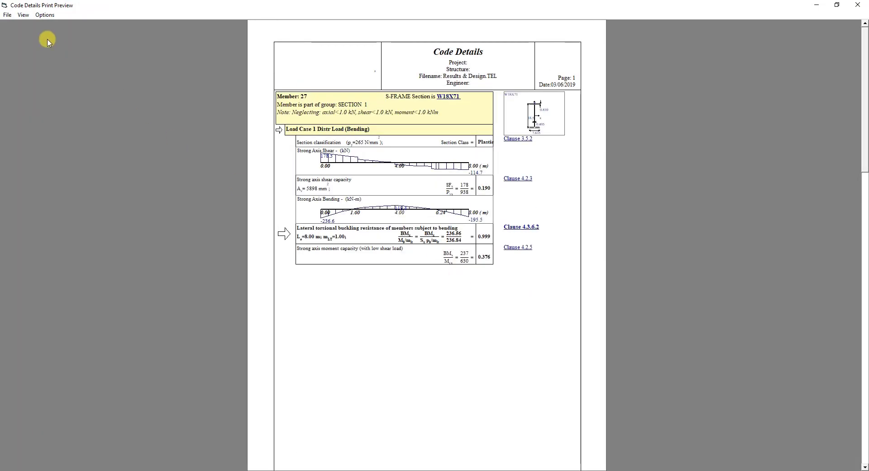
left_click(23, 15)
mouse_move(37, 35)
left_click(120, 35)
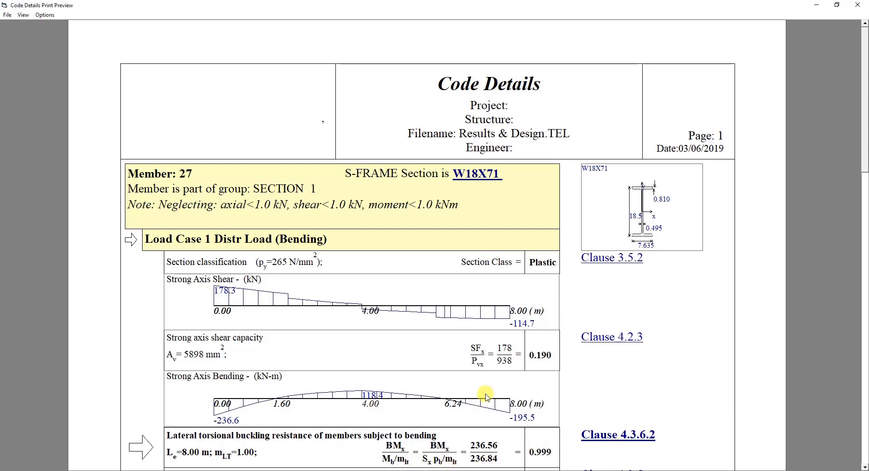
left_click(858, 8)
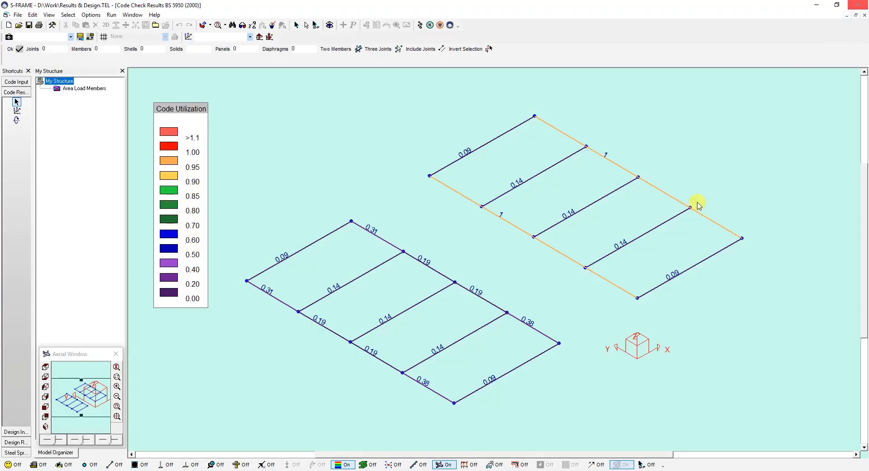
Step: View the code details report for the second segment on the lower-left frame's upper long edge
right_click(434, 272)
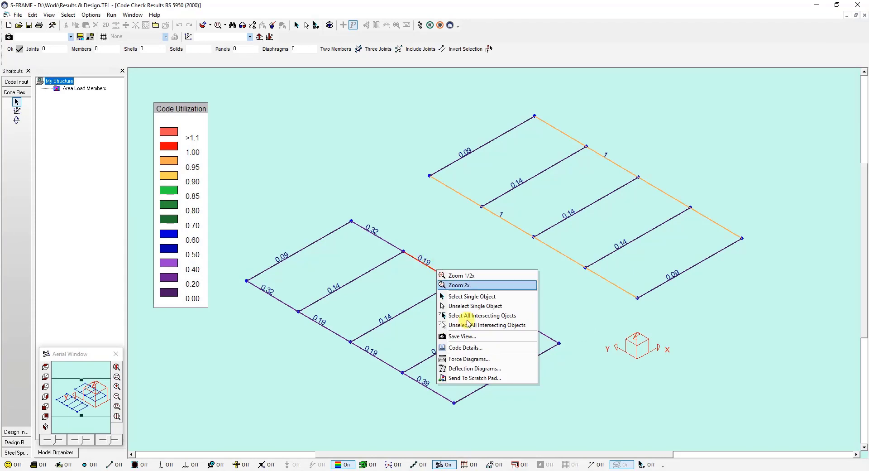
left_click(466, 347)
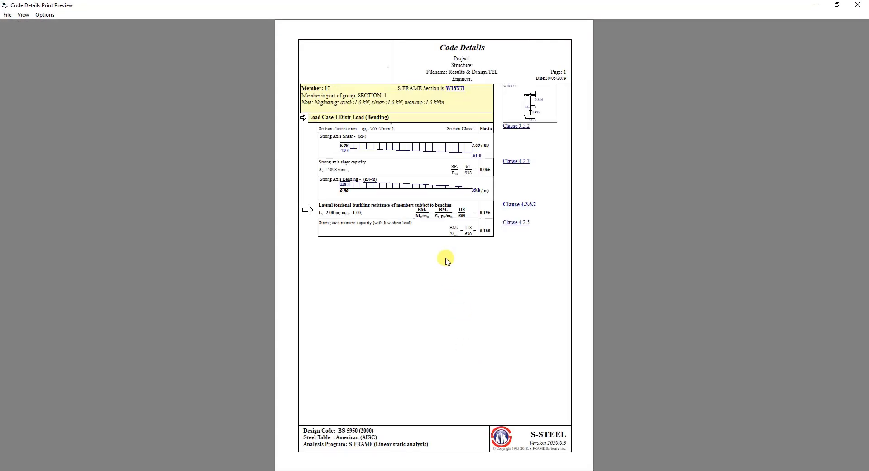